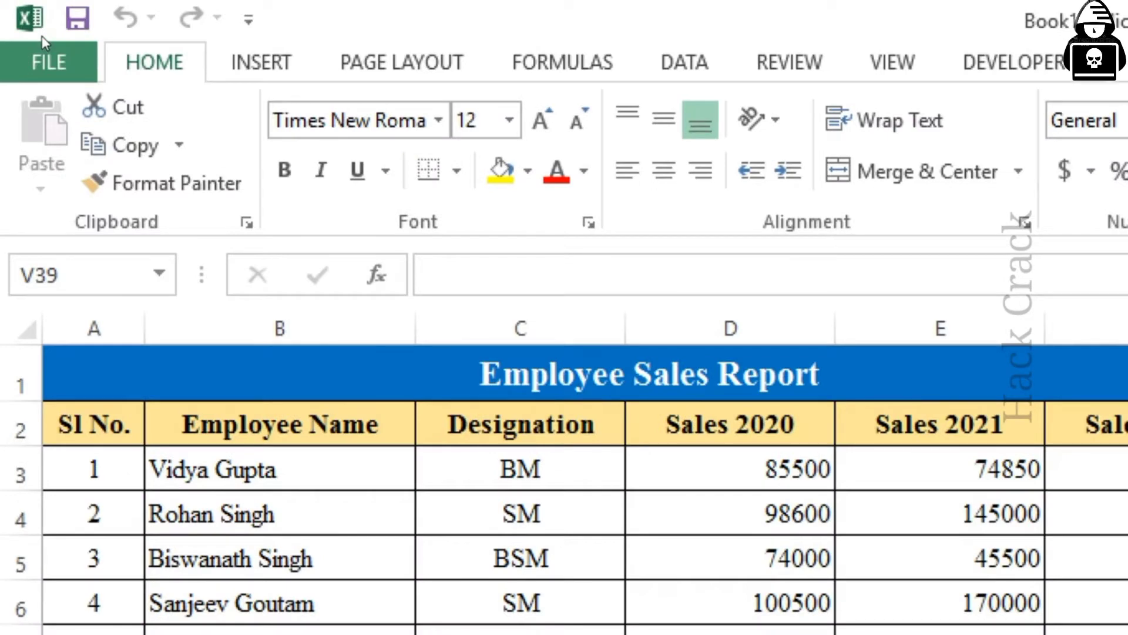
Start Save As on the Desktop, replacing the file name Book1 with 'Employee Data'.
click(42, 40)
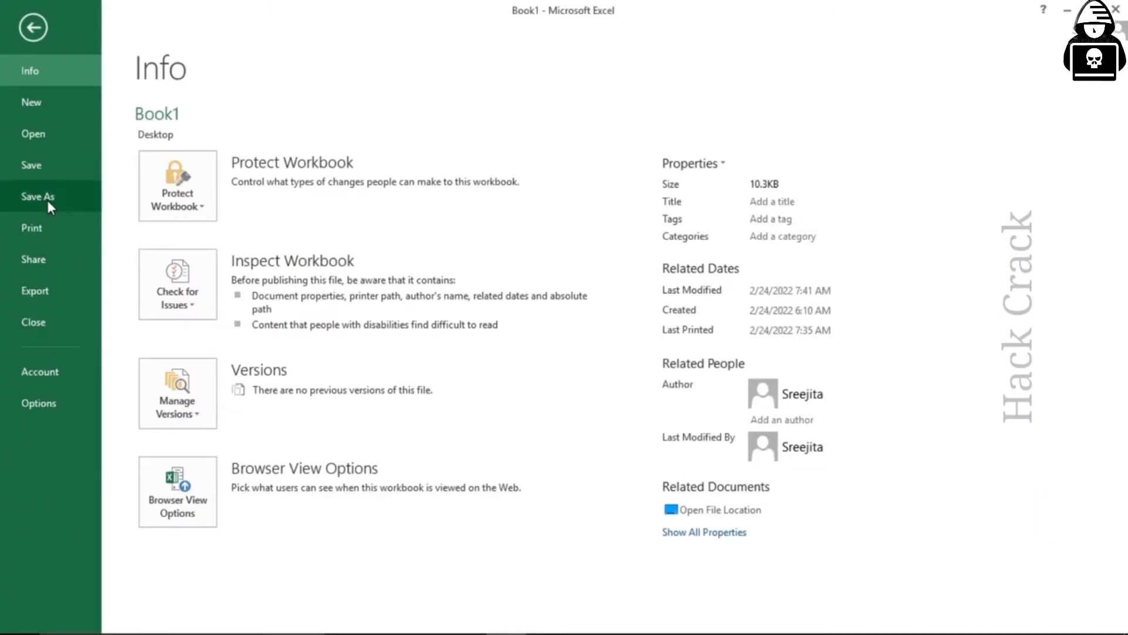
click(49, 203)
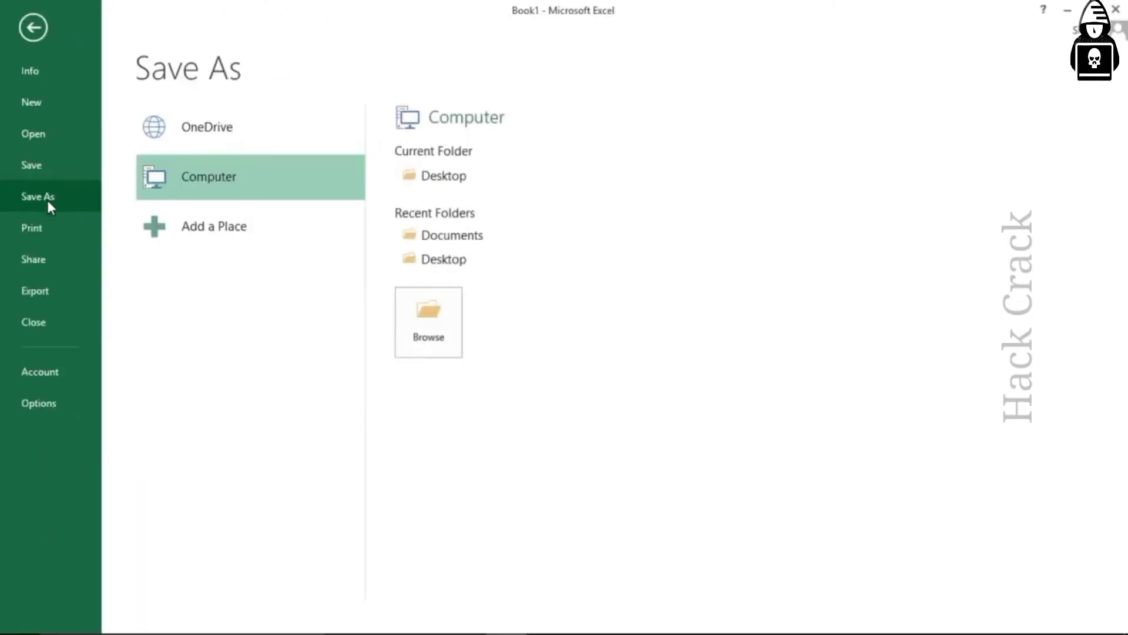
click(453, 324)
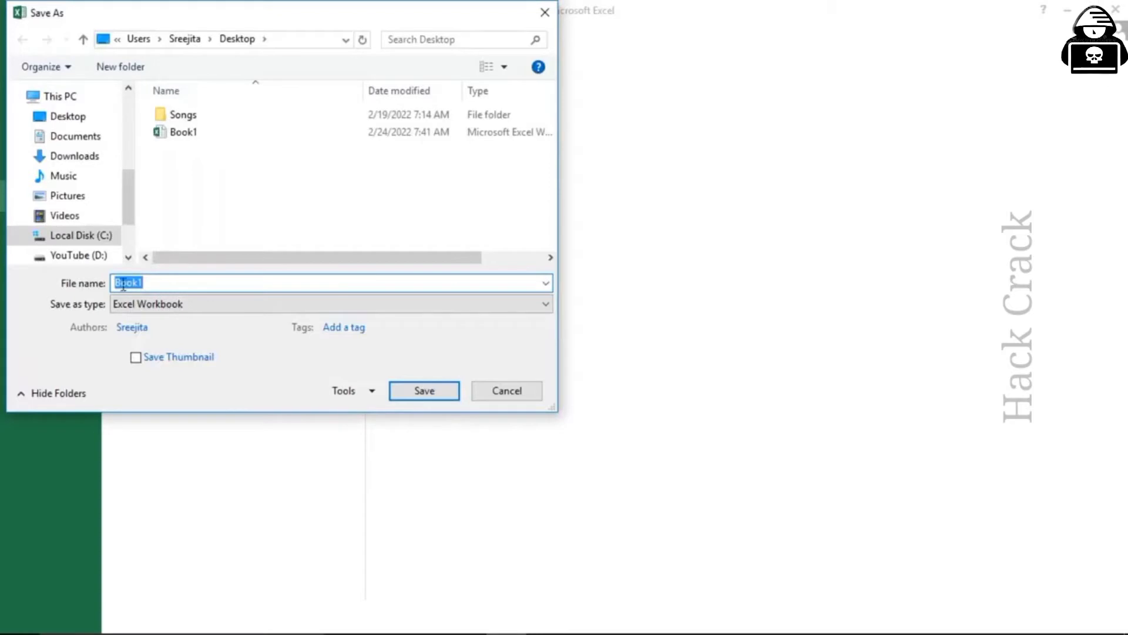
key(BackSpace)
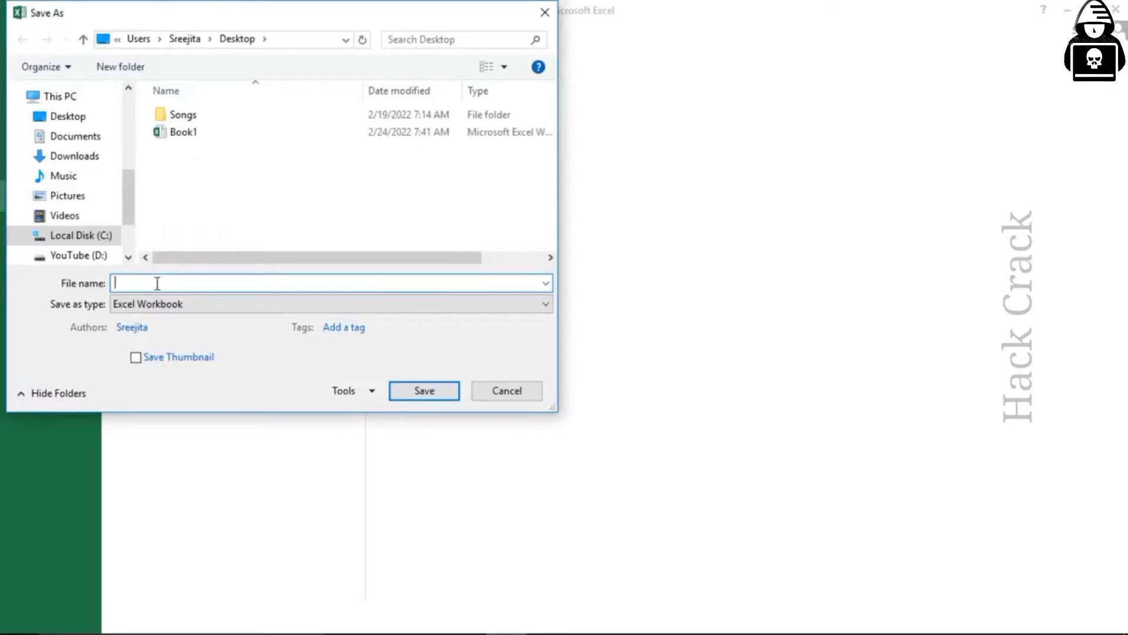
text(Employee )
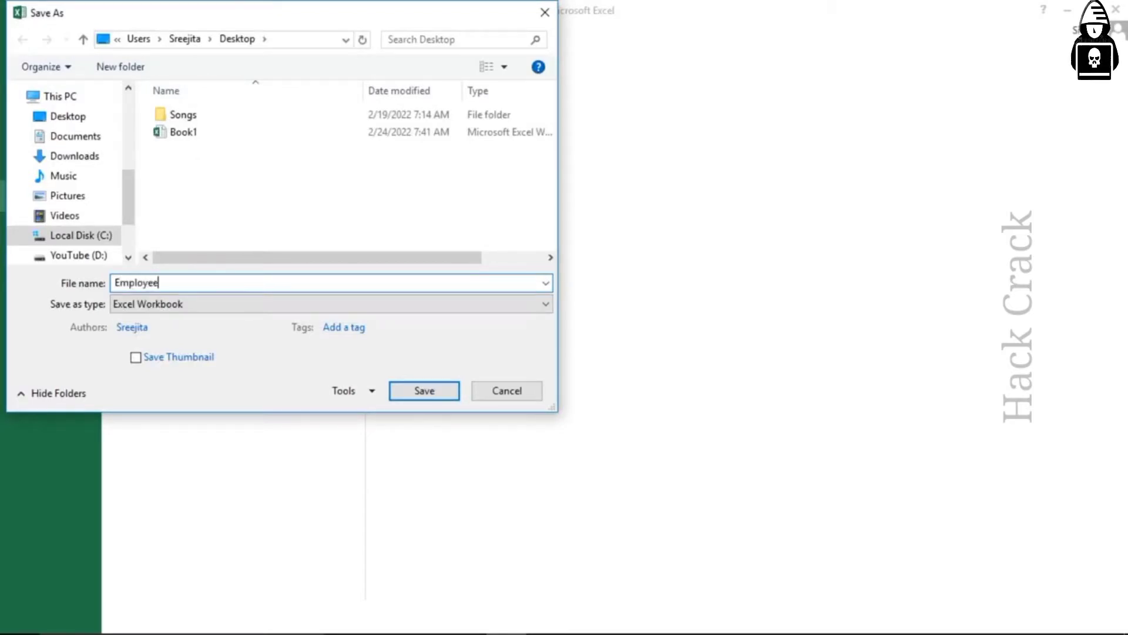
text(Data)
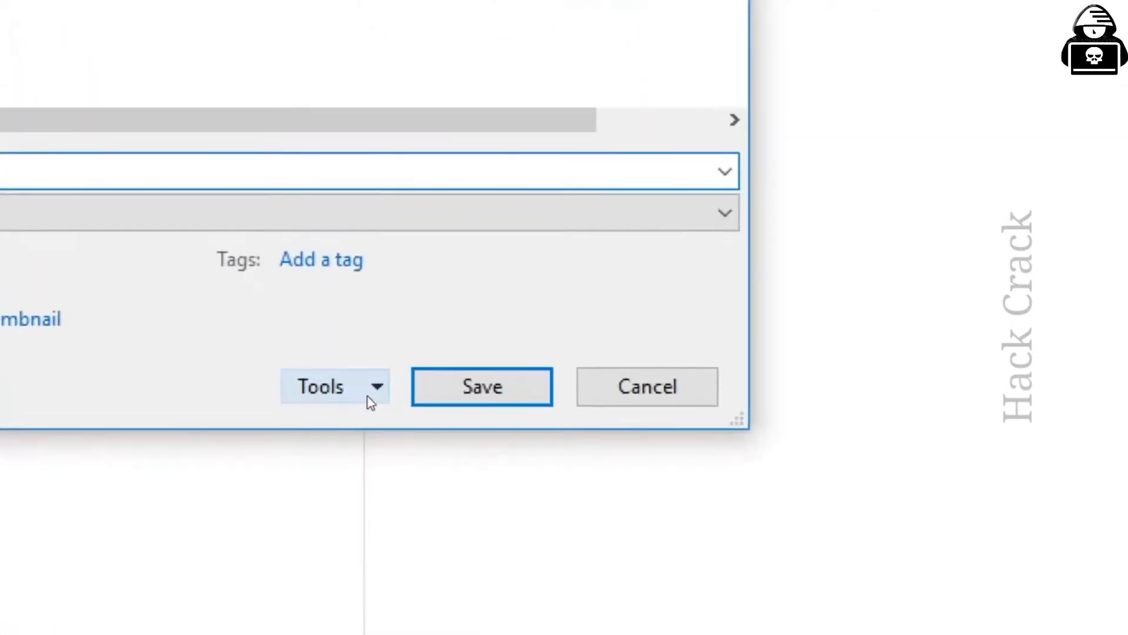
Open General Options from the Save As dialog's Tools menu.
click(369, 398)
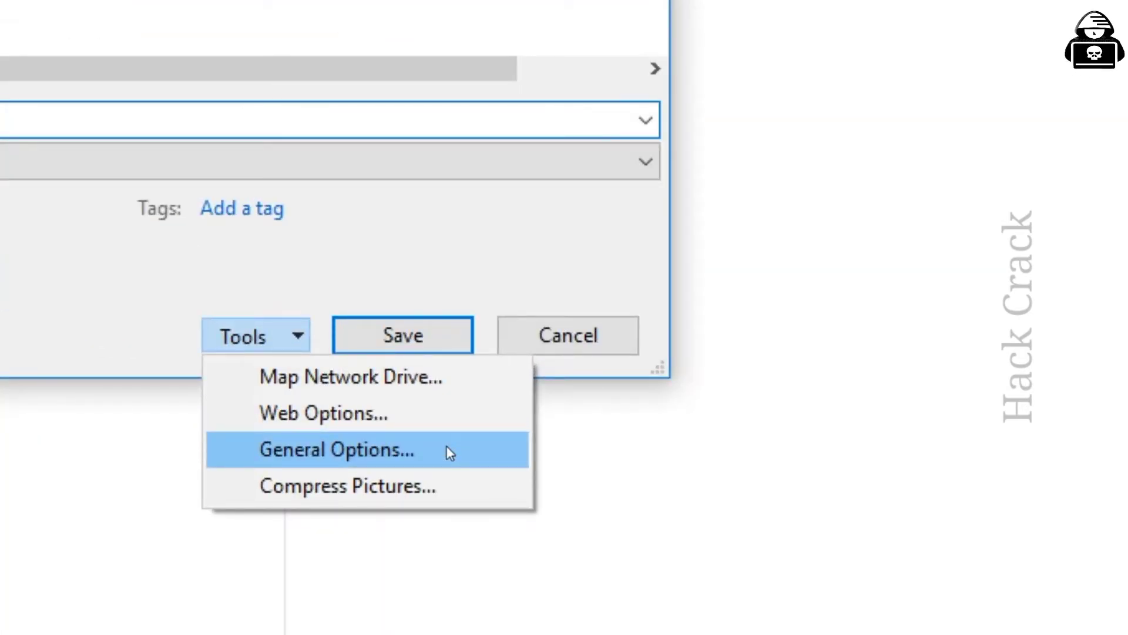
click(449, 451)
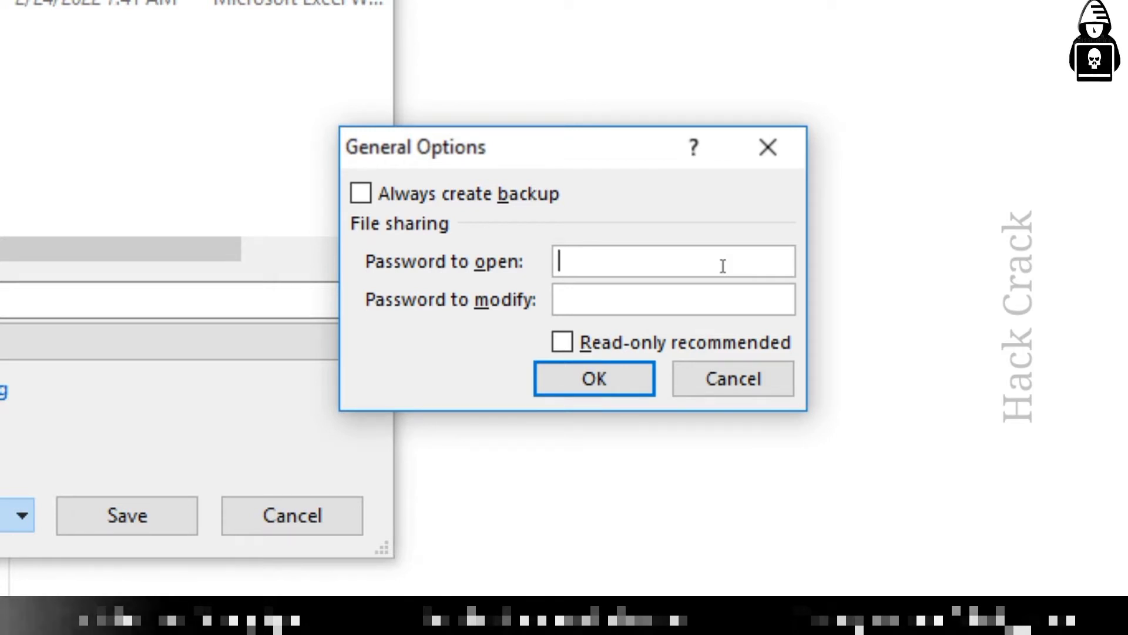
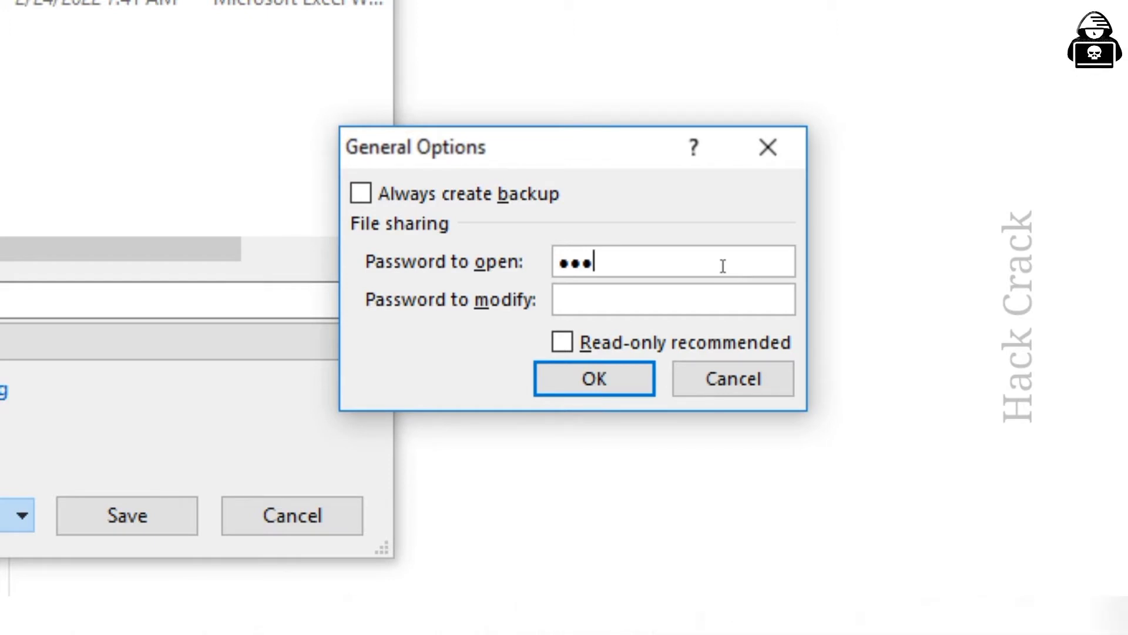
Enter a password to open and a password to modify in General Options.
key(Tab)
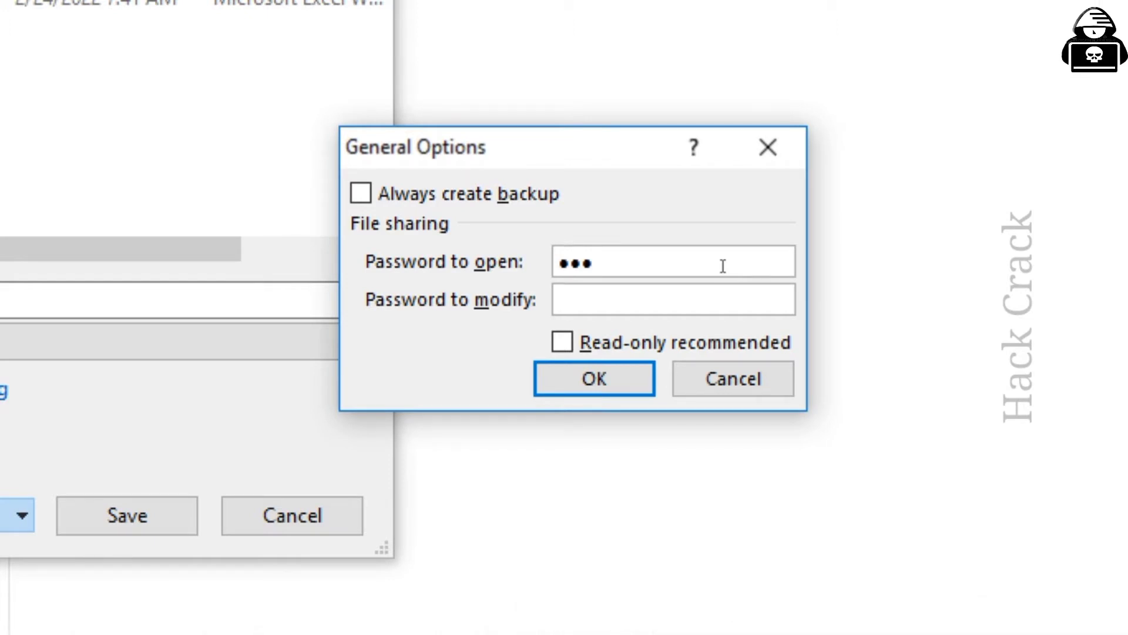
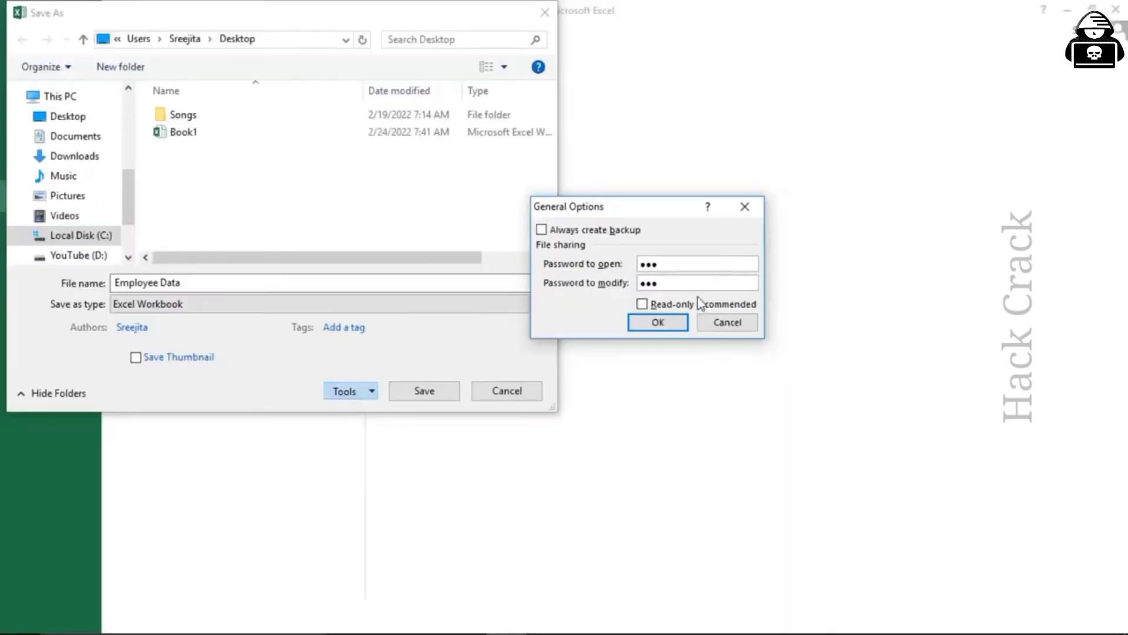
Accept the options and re-enter both the open and modify passwords to confirm them.
click(671, 323)
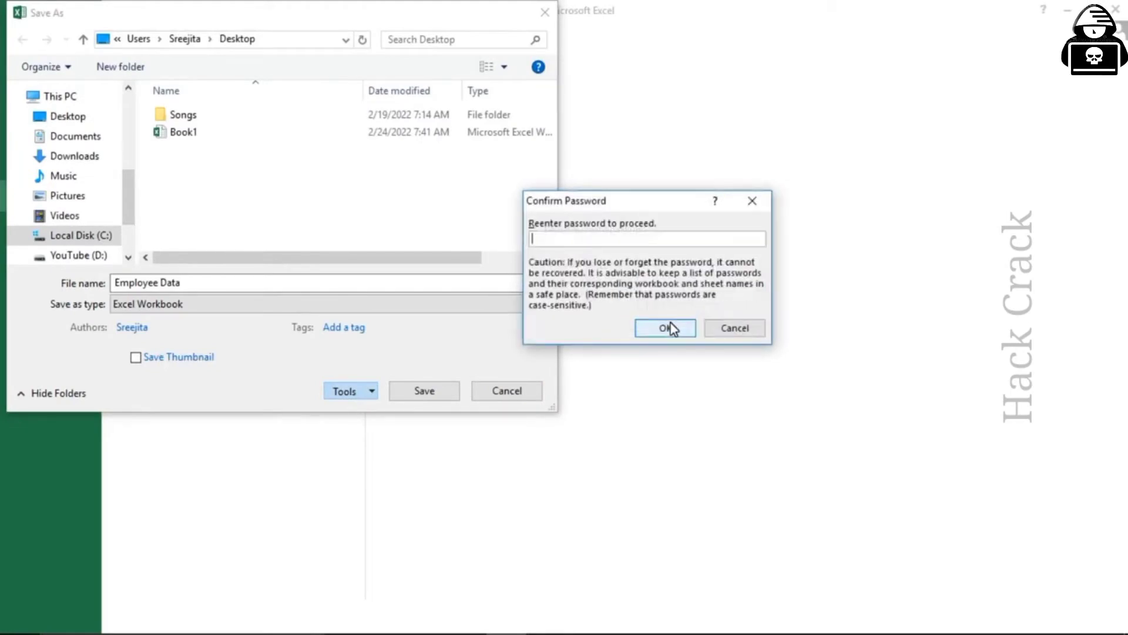
drag(649, 209, 883, 202)
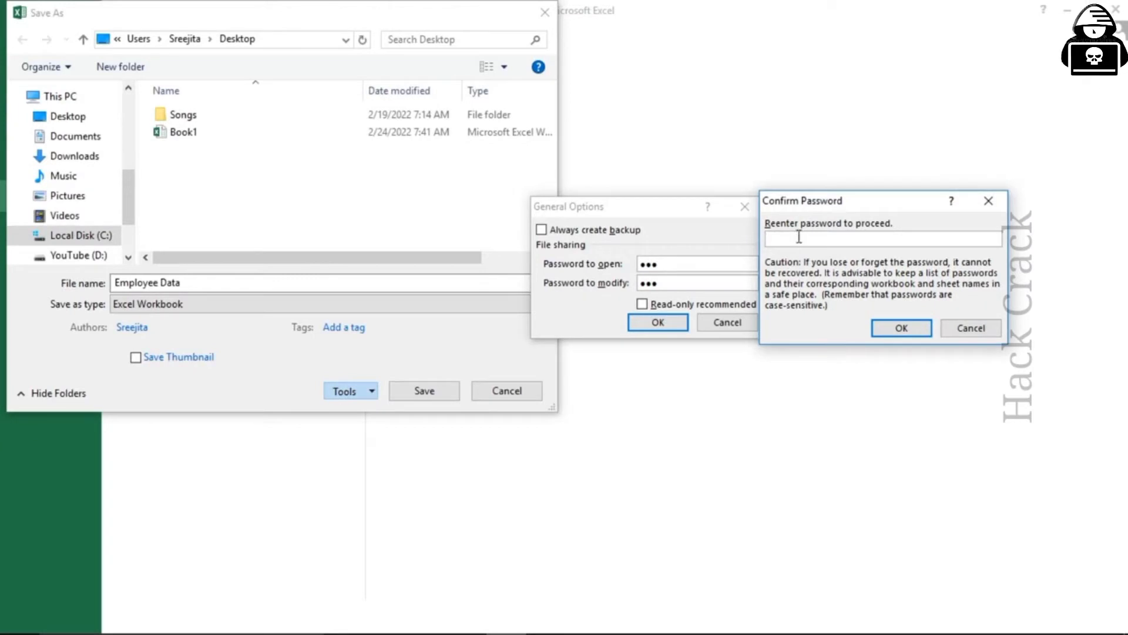
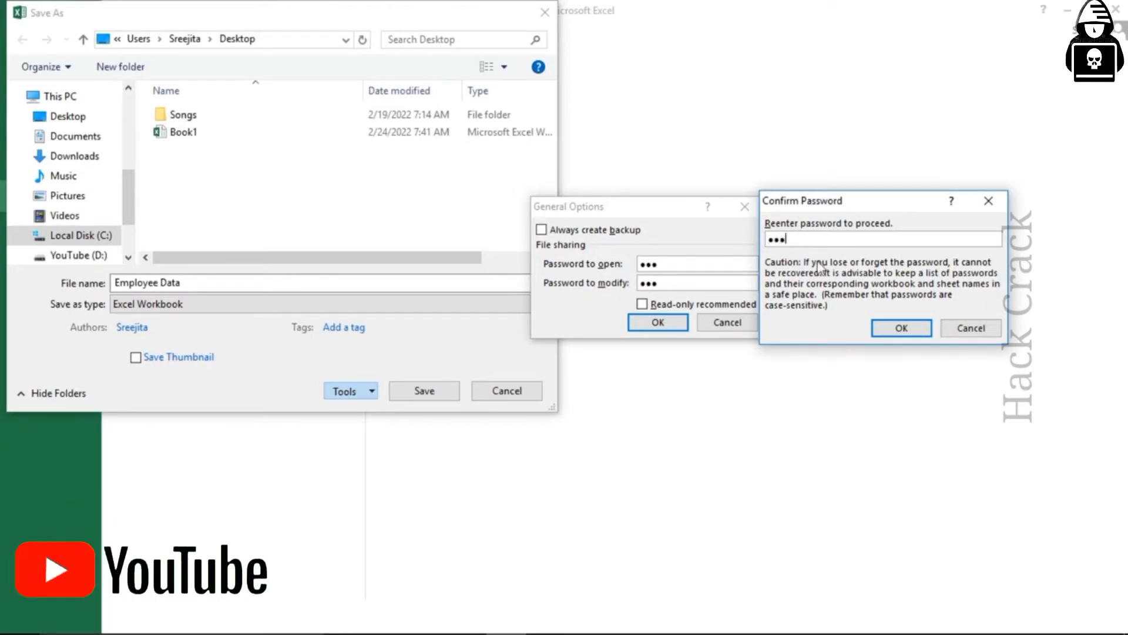
click(900, 327)
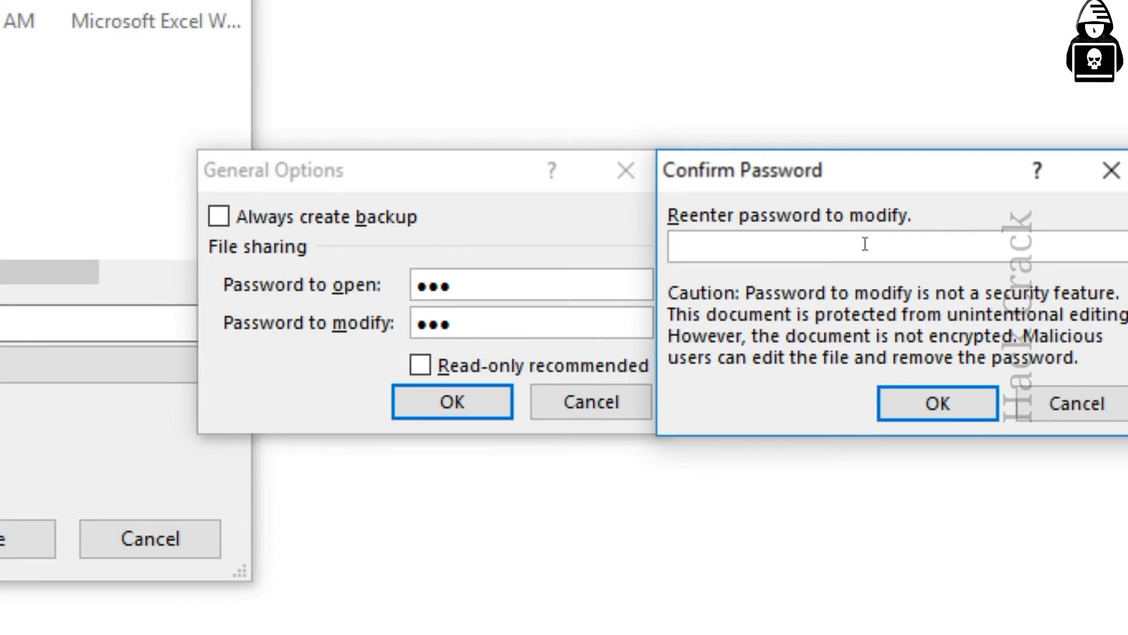
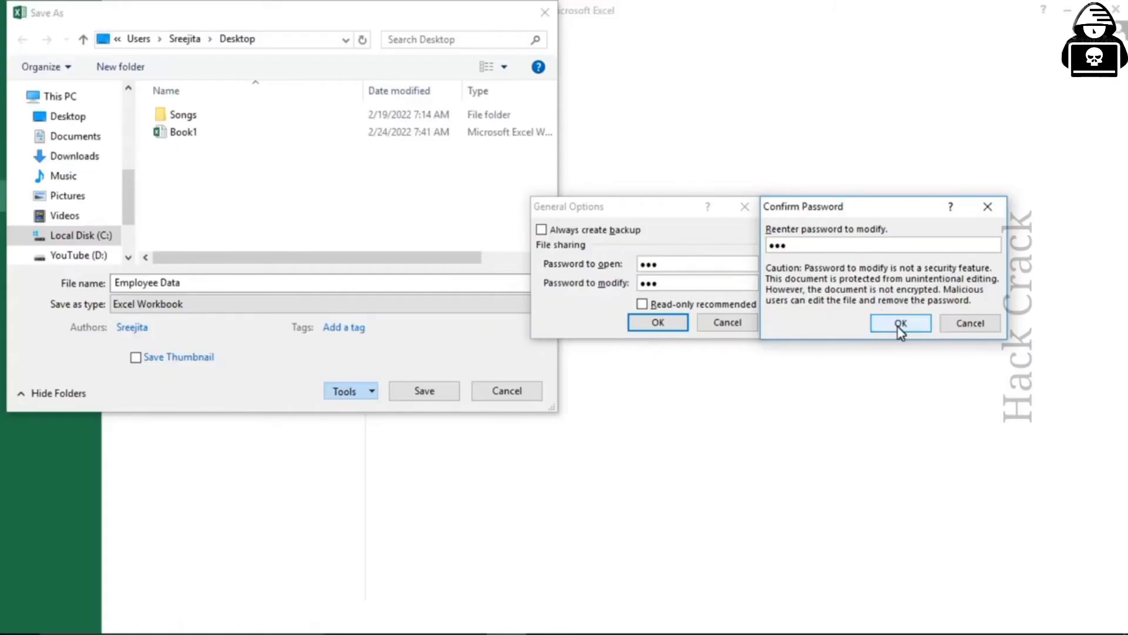
click(901, 324)
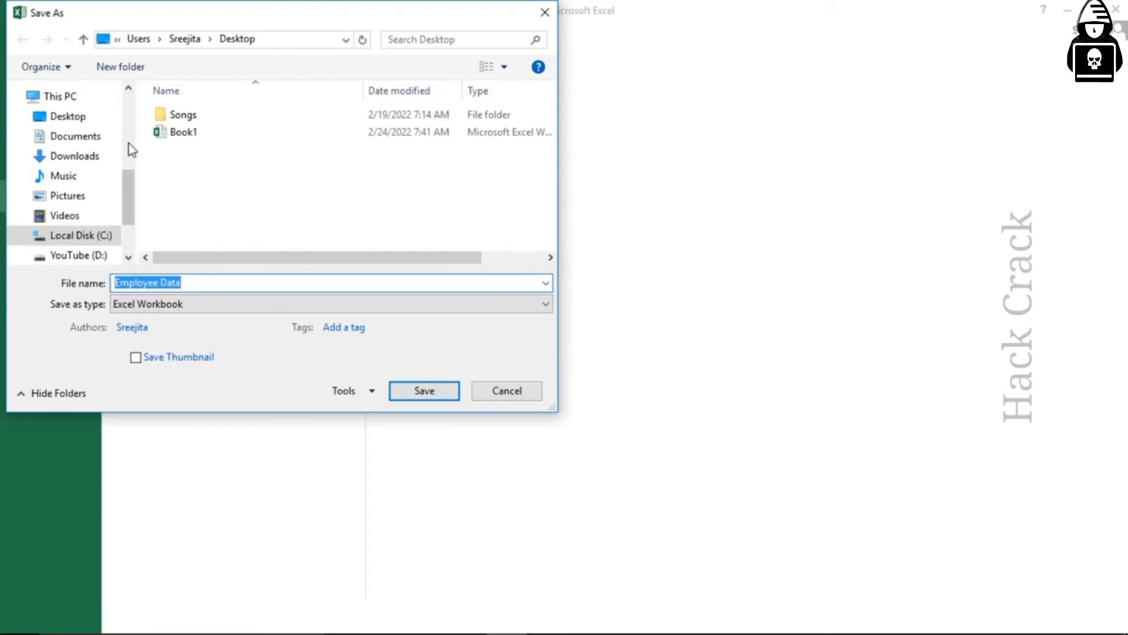
mouse_move(113, 109)
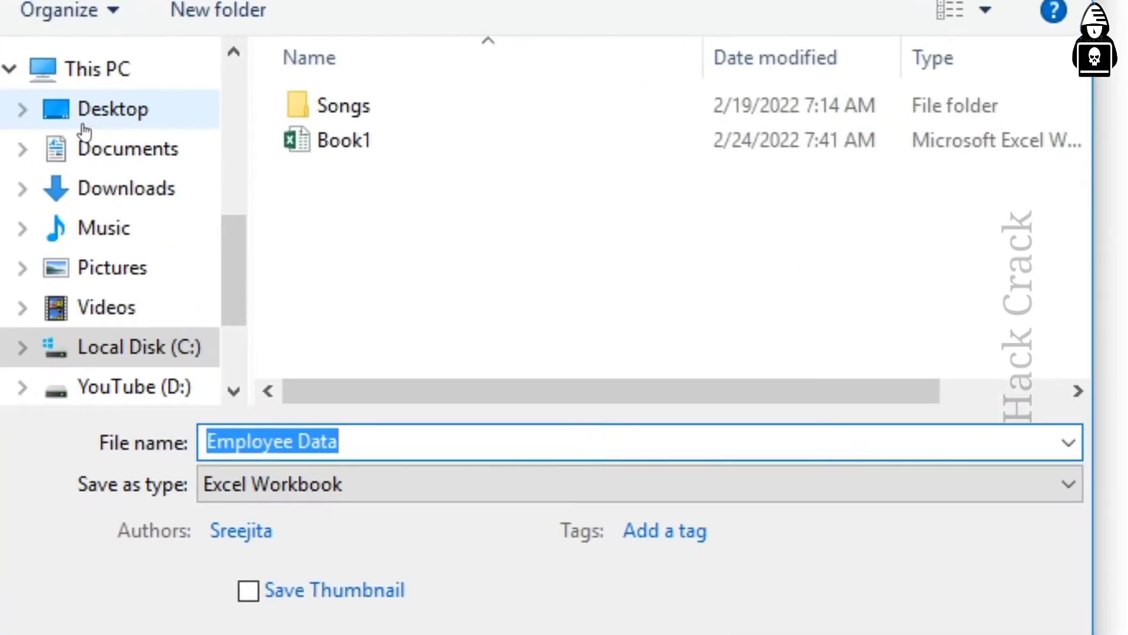
Save Employee Data to the Desktop, then close Excel.
click(82, 124)
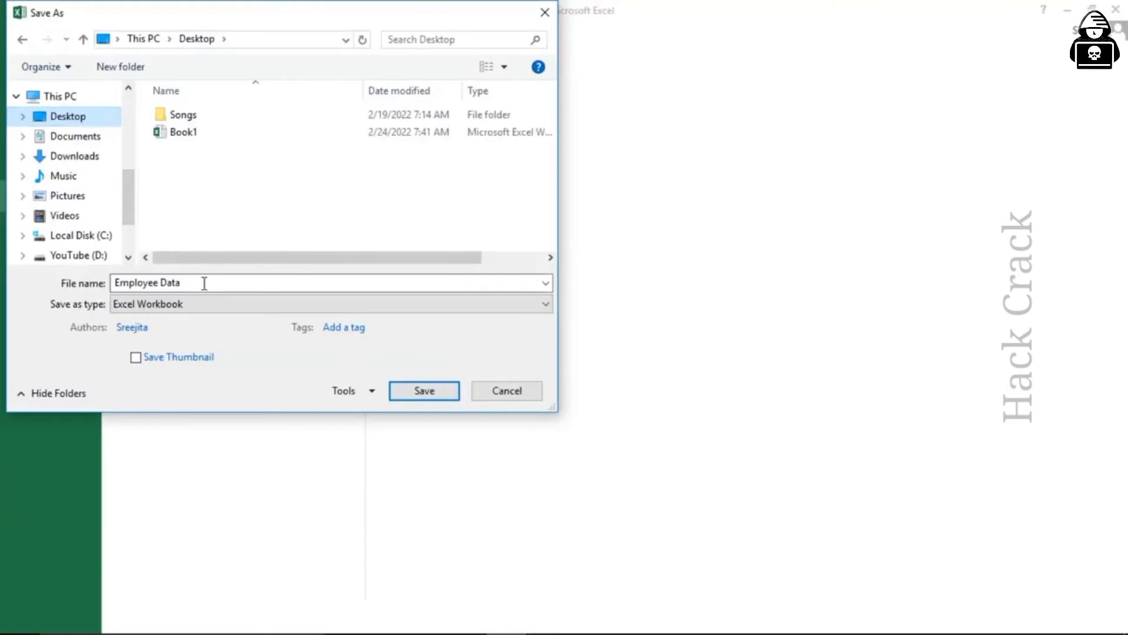
click(421, 392)
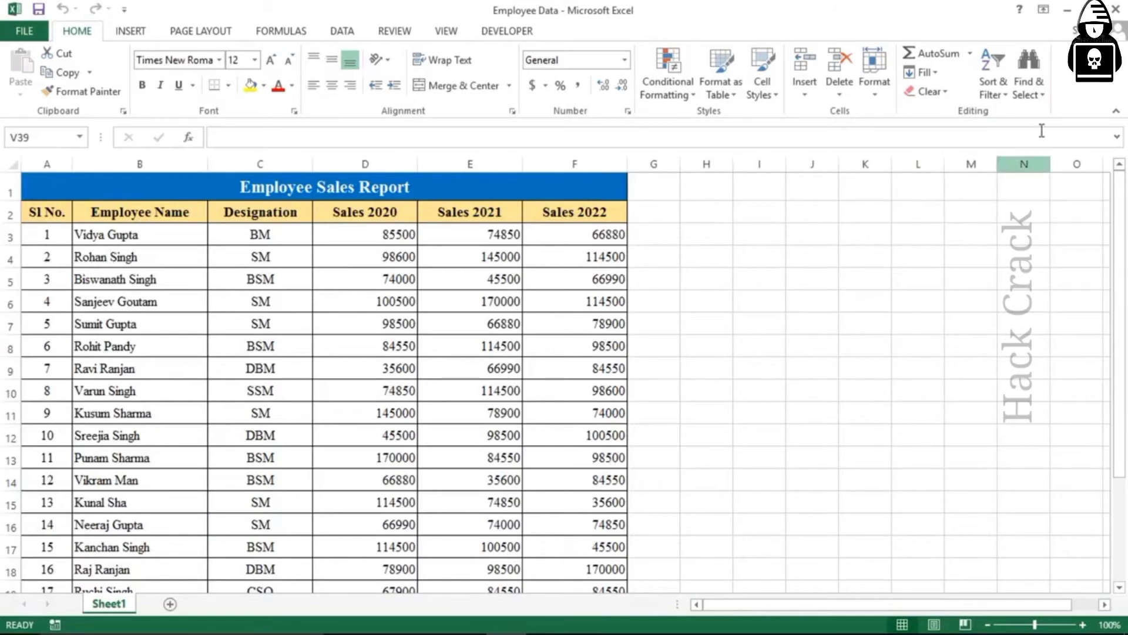
click(1116, 10)
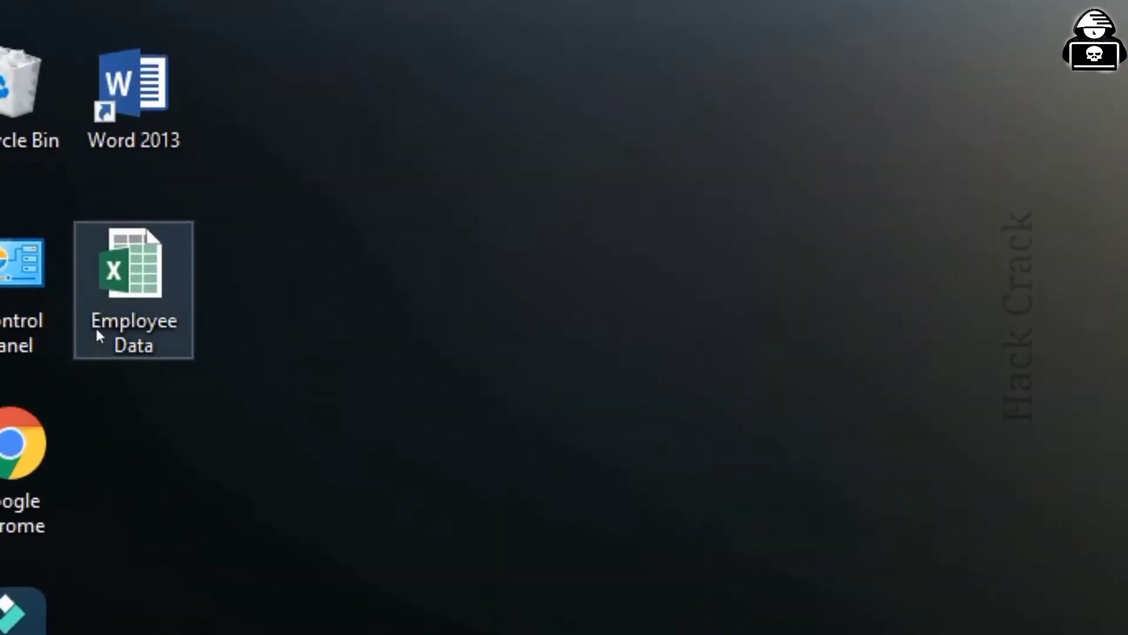
Reopen Employee Data with the open password and choose Read Only instead of write access.
double_click(97, 331)
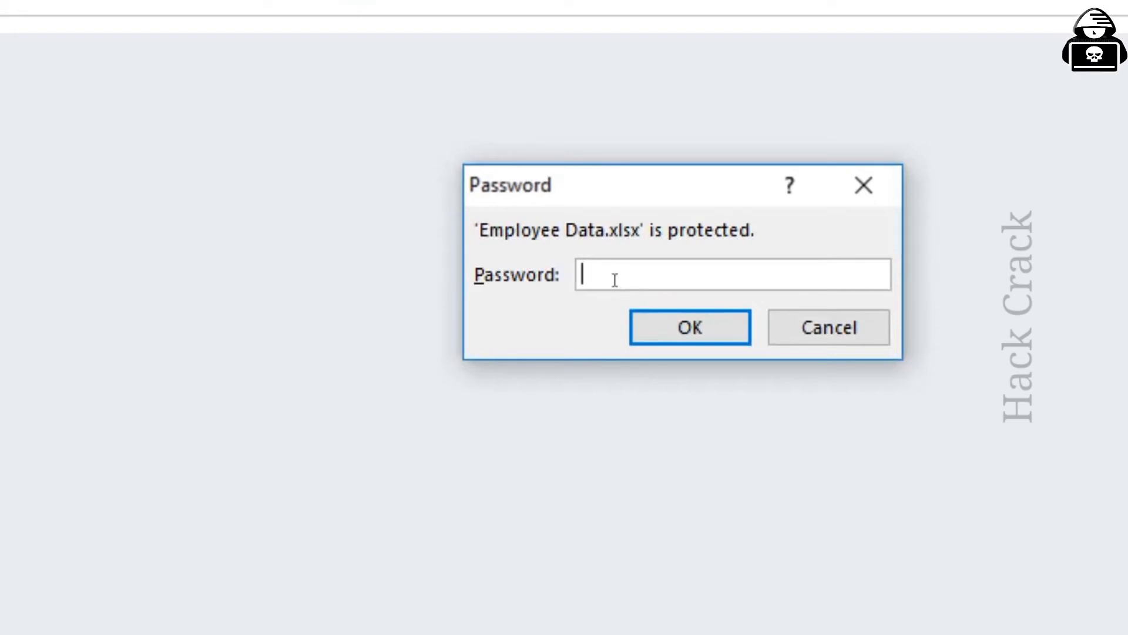
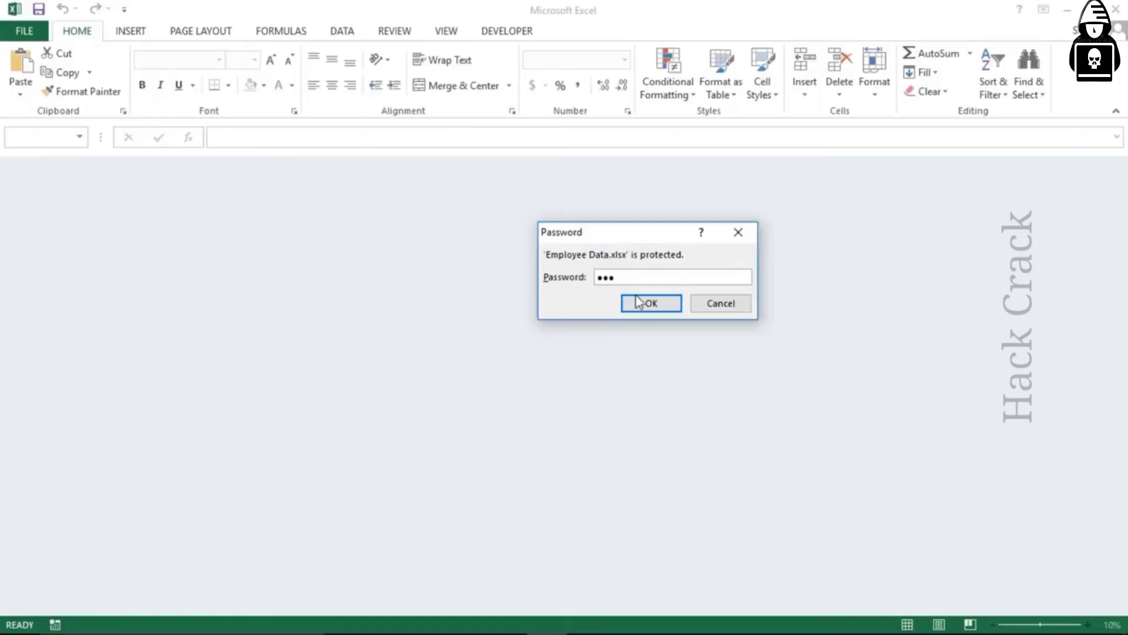
click(658, 308)
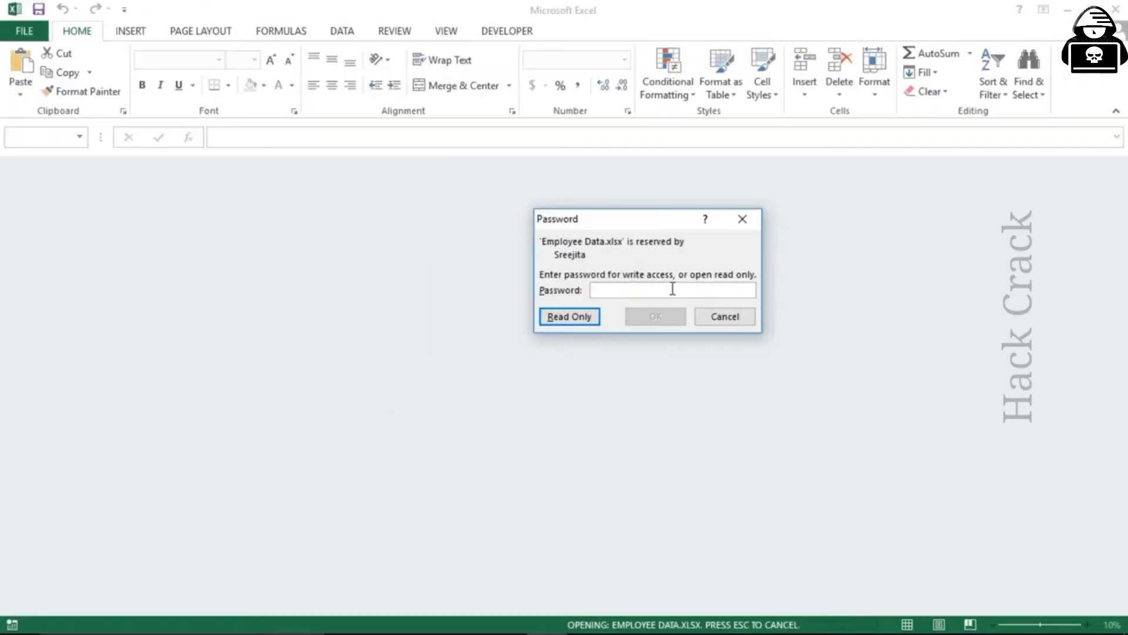
click(584, 316)
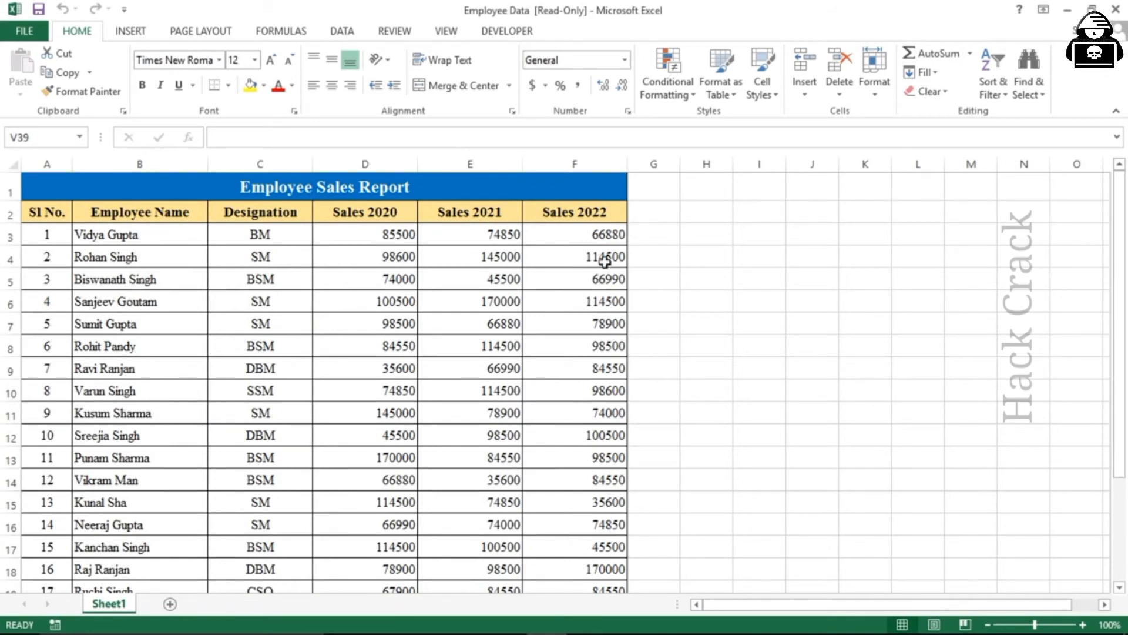
Enter 20000 in F3 and try saving, acknowledging the read-only warning.
click(612, 233)
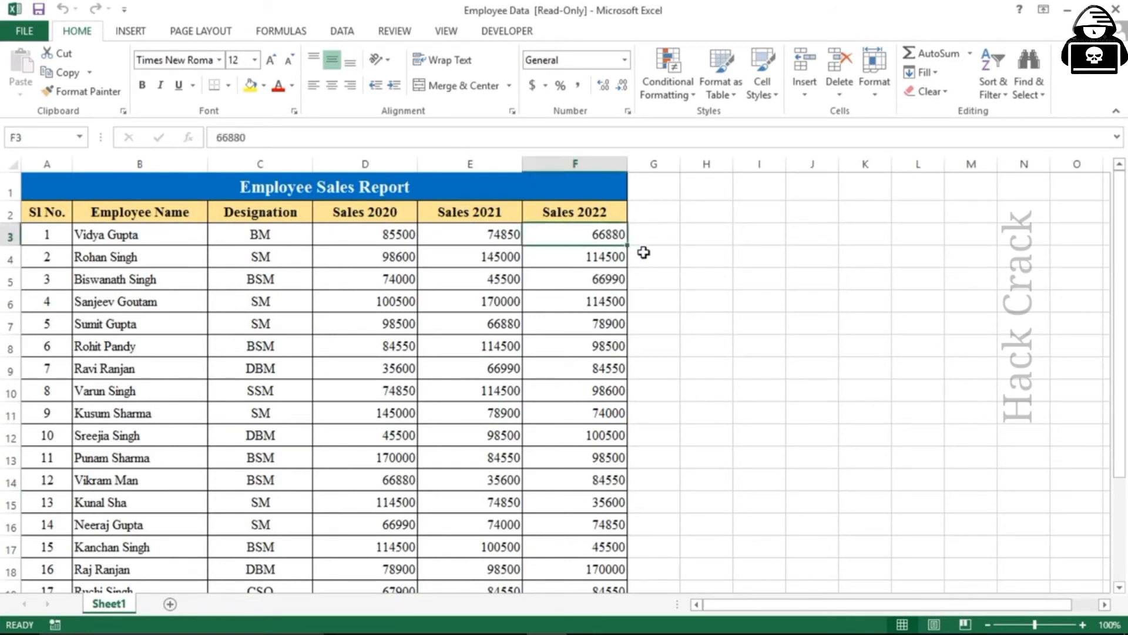
text(20000)
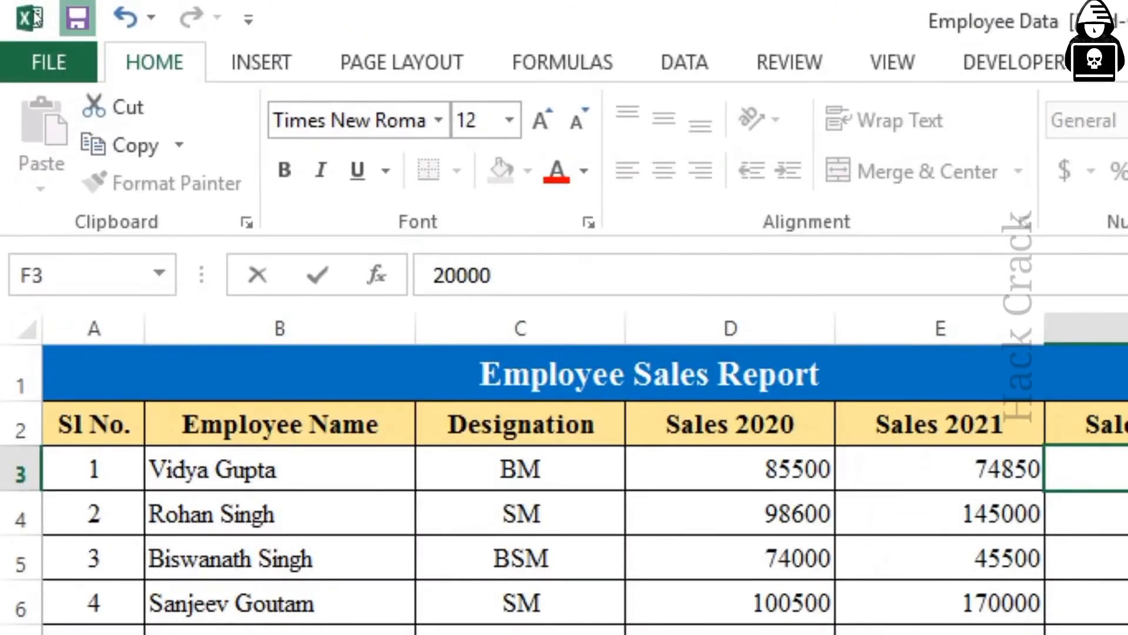
click(77, 19)
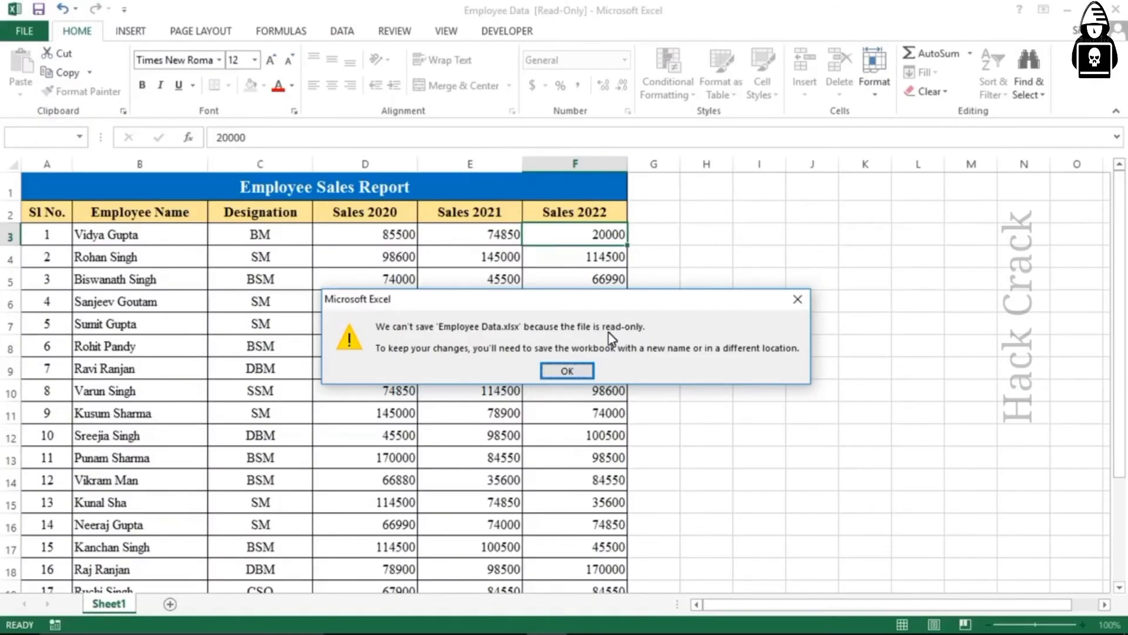
click(798, 301)
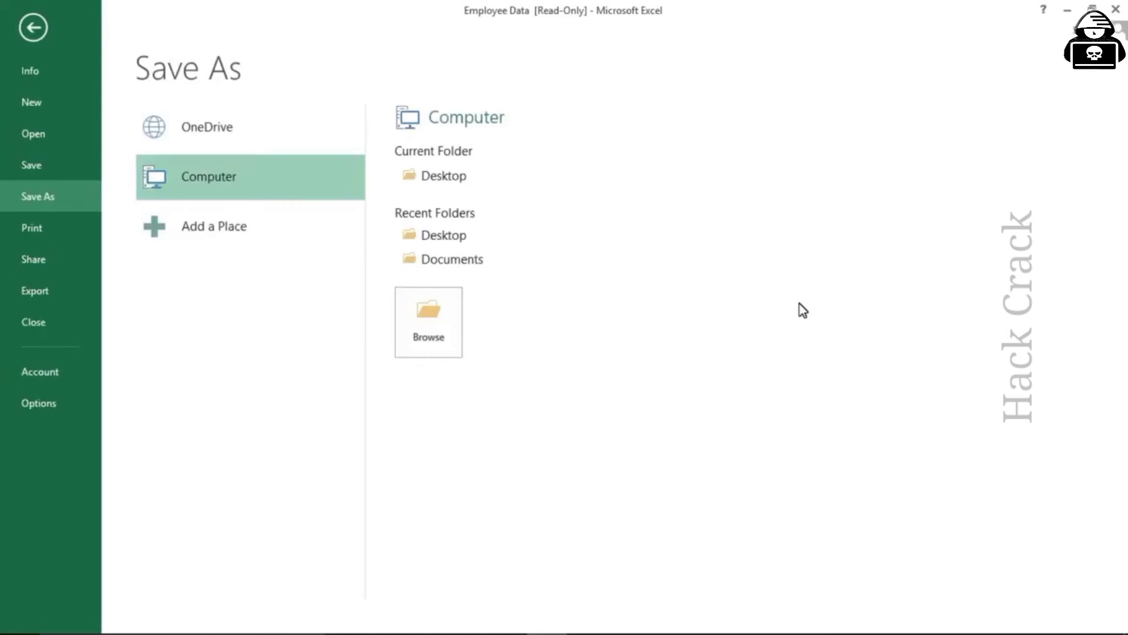
Cancel Save As and close Excel without saving the edit.
key(Escape)
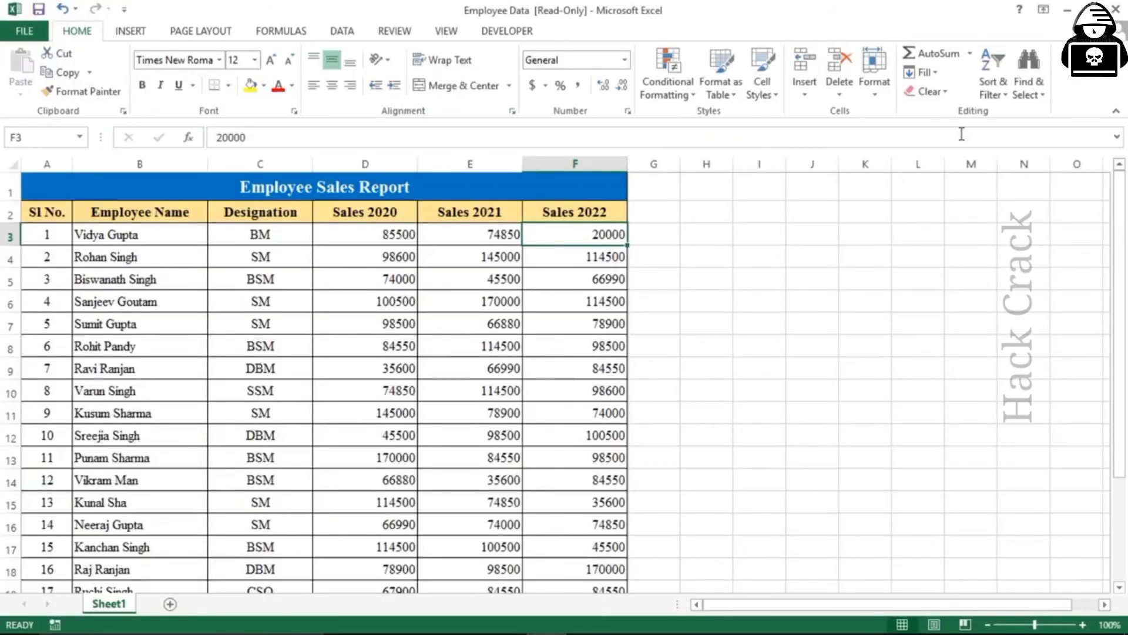
click(1116, 10)
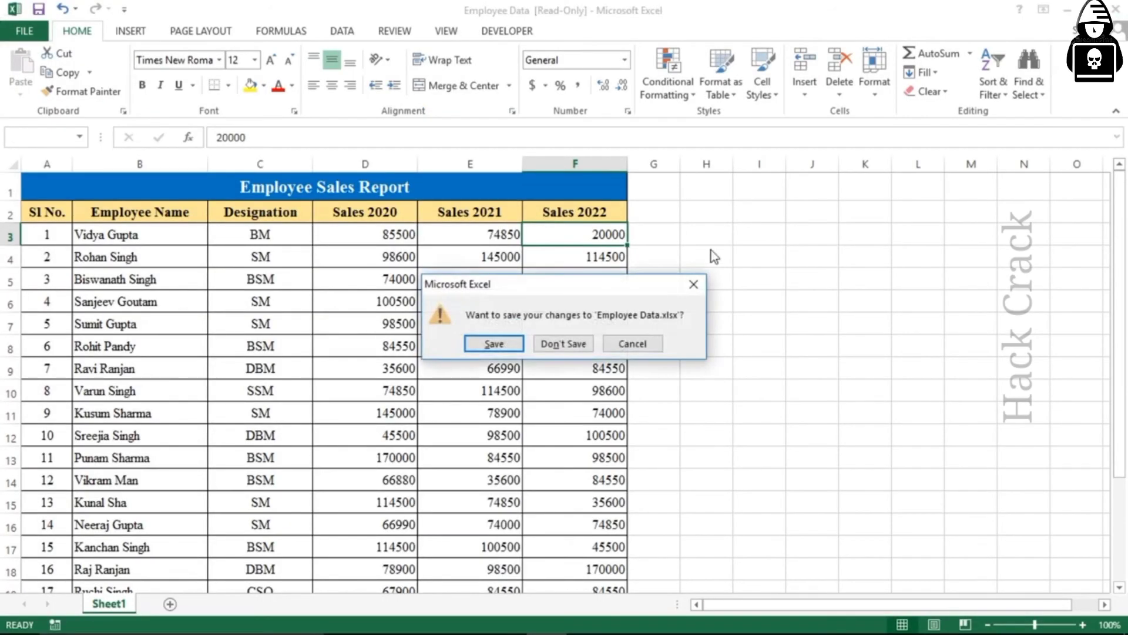
click(562, 344)
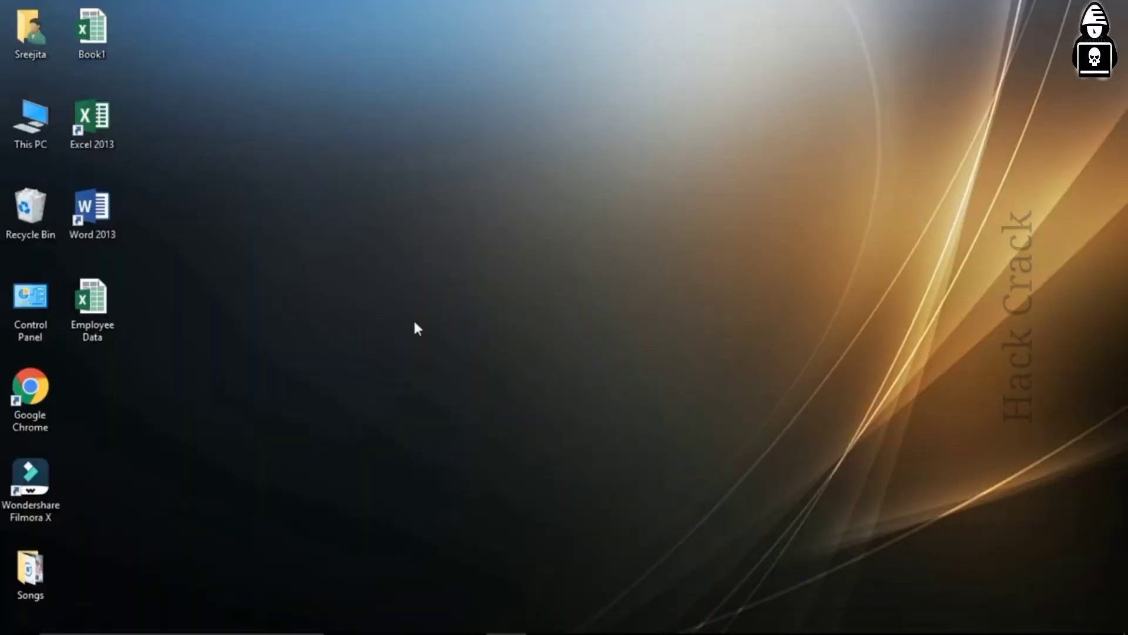
Reopen Employee Data, entering the open password and then the modify password for write access.
double_click(102, 300)
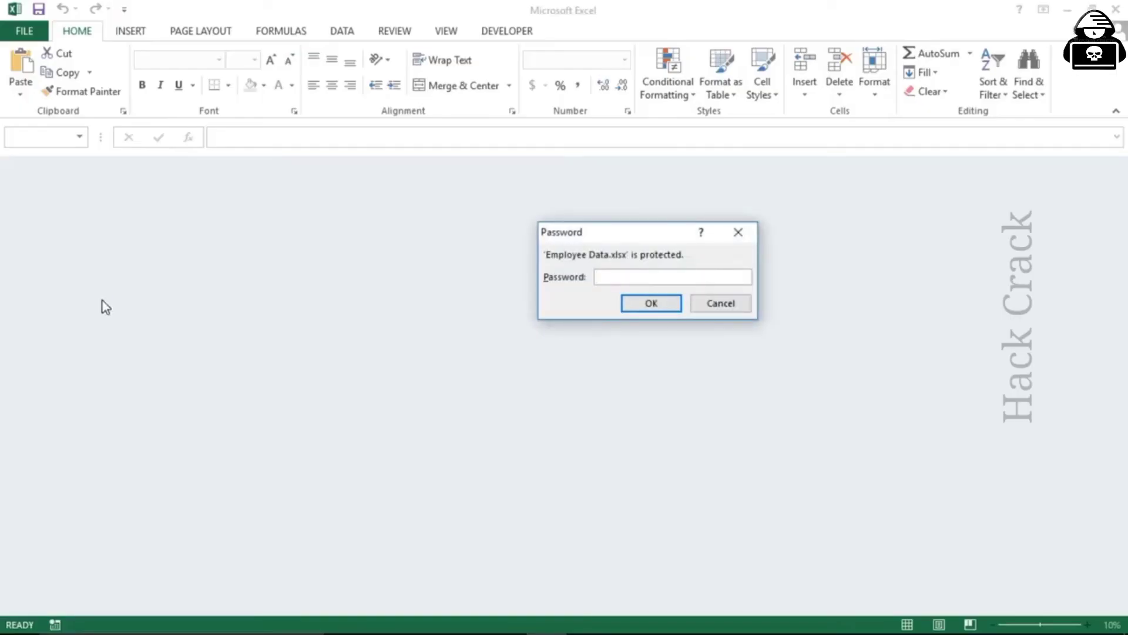
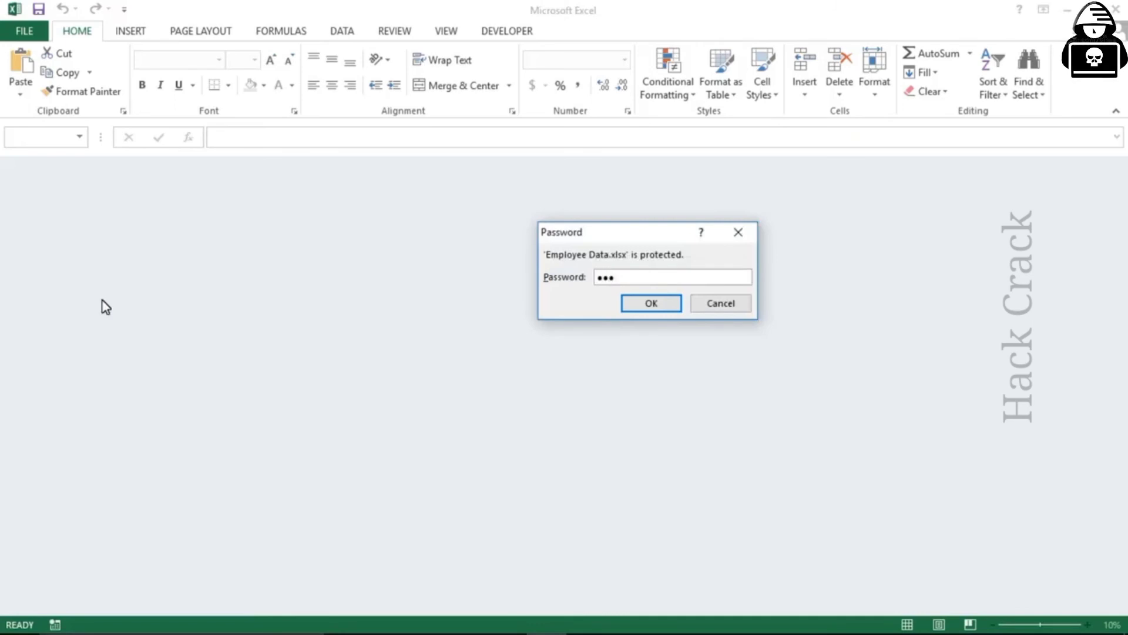
click(647, 304)
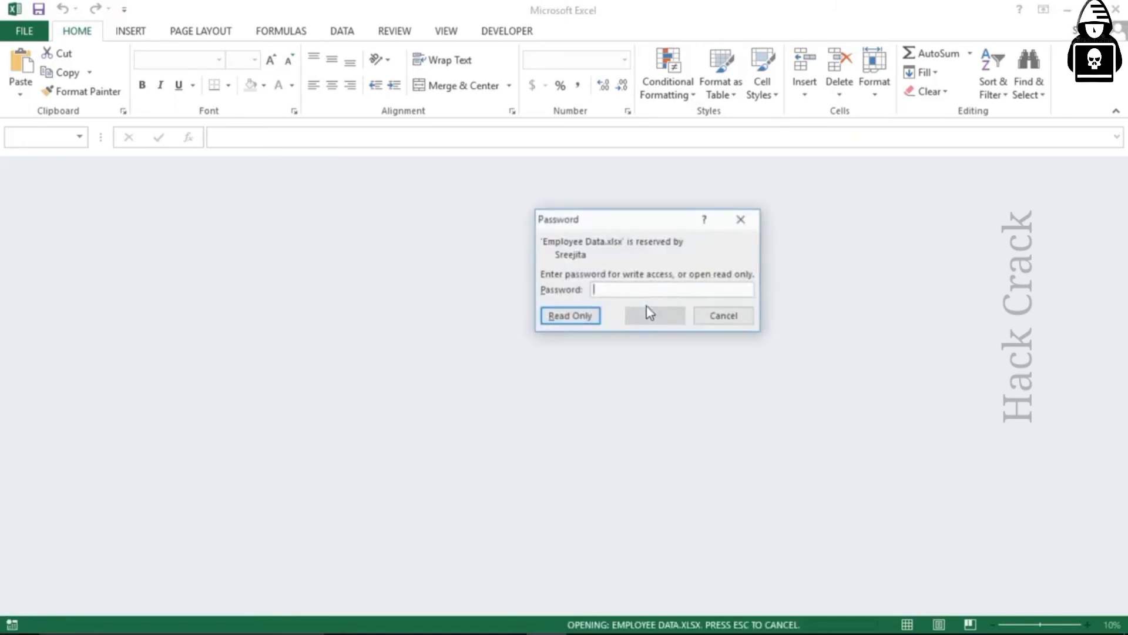
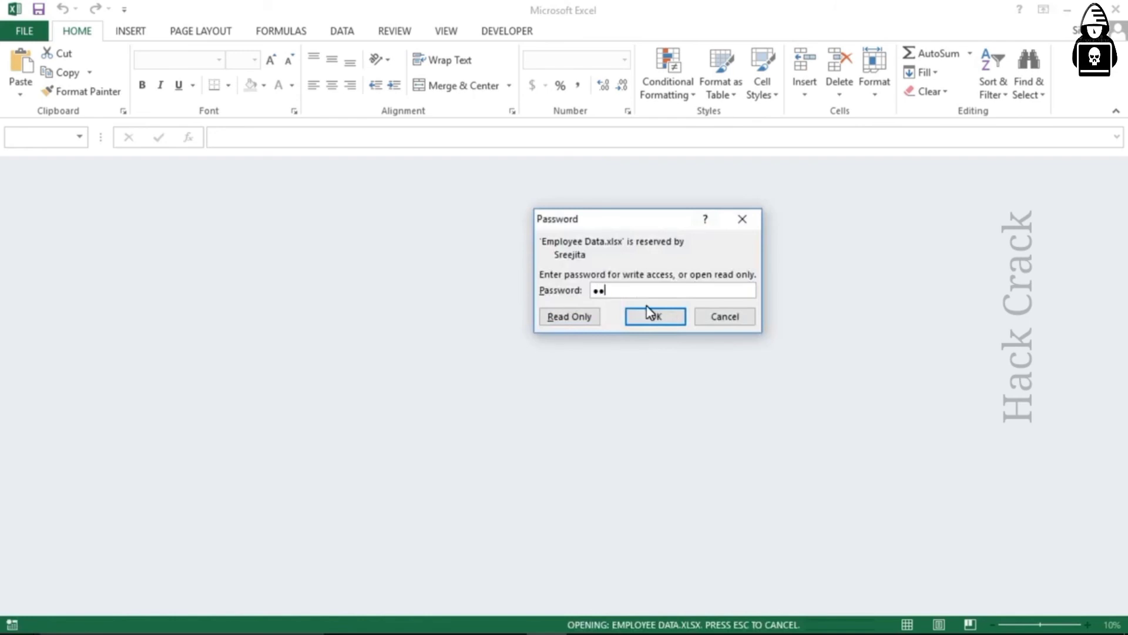
click(674, 320)
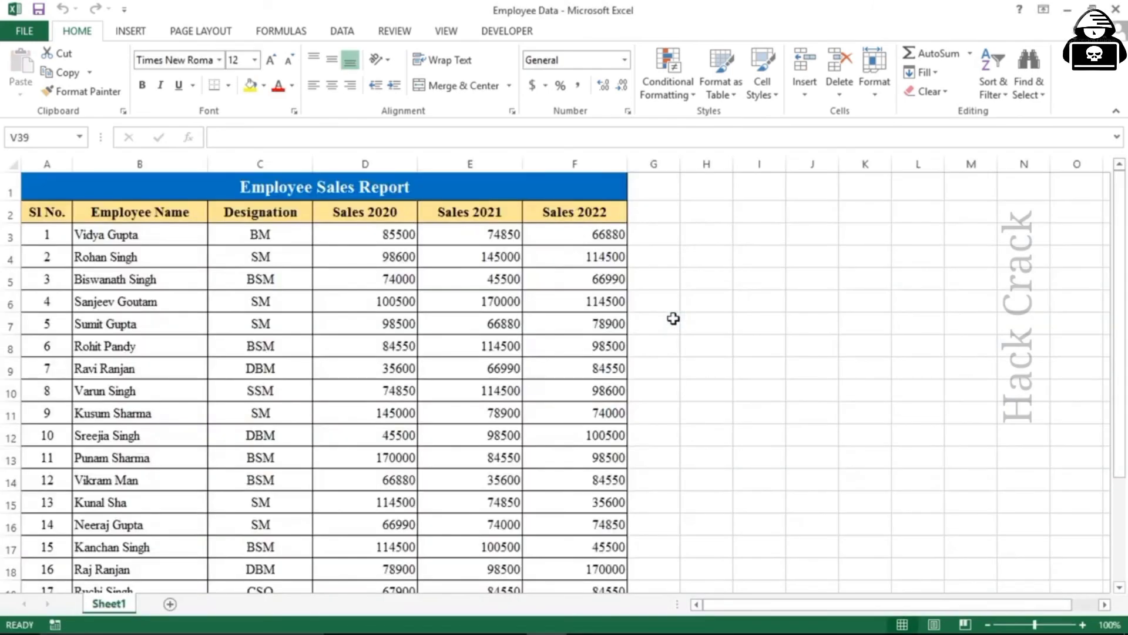
Change the Sales 2022 value in F3 to 200000.
click(601, 235)
text(200000)
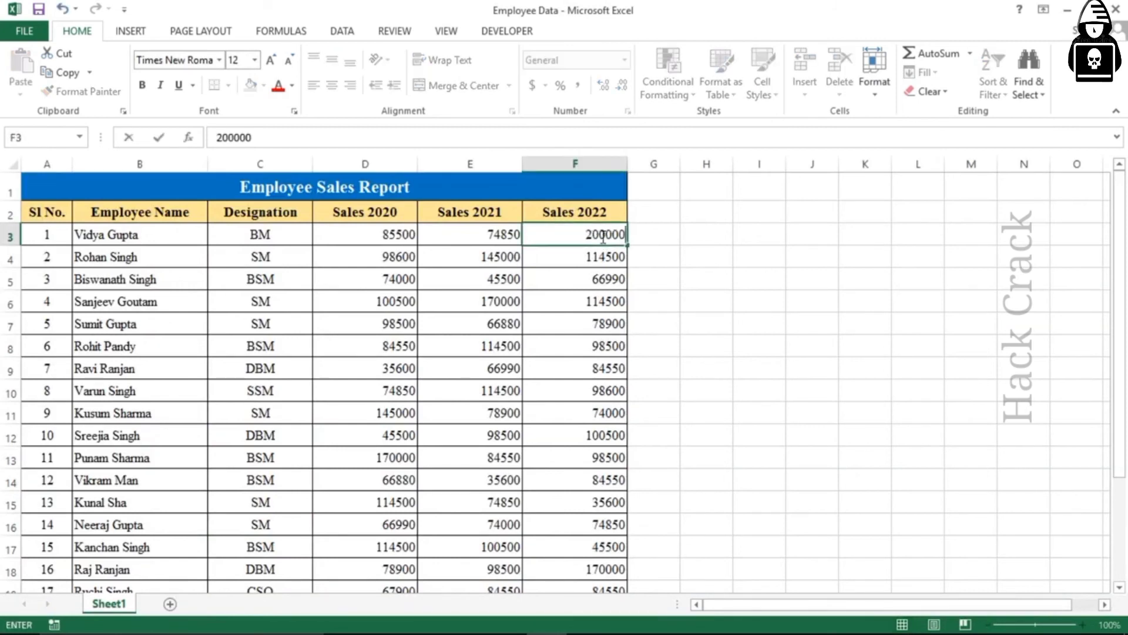
click(674, 259)
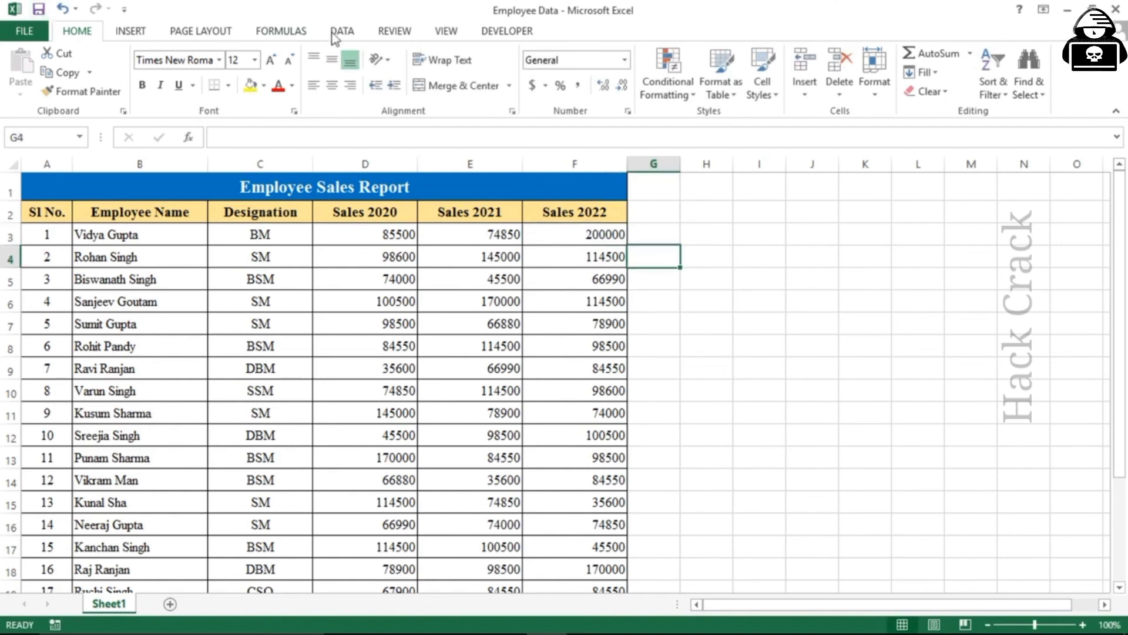
double_click(4, 12)
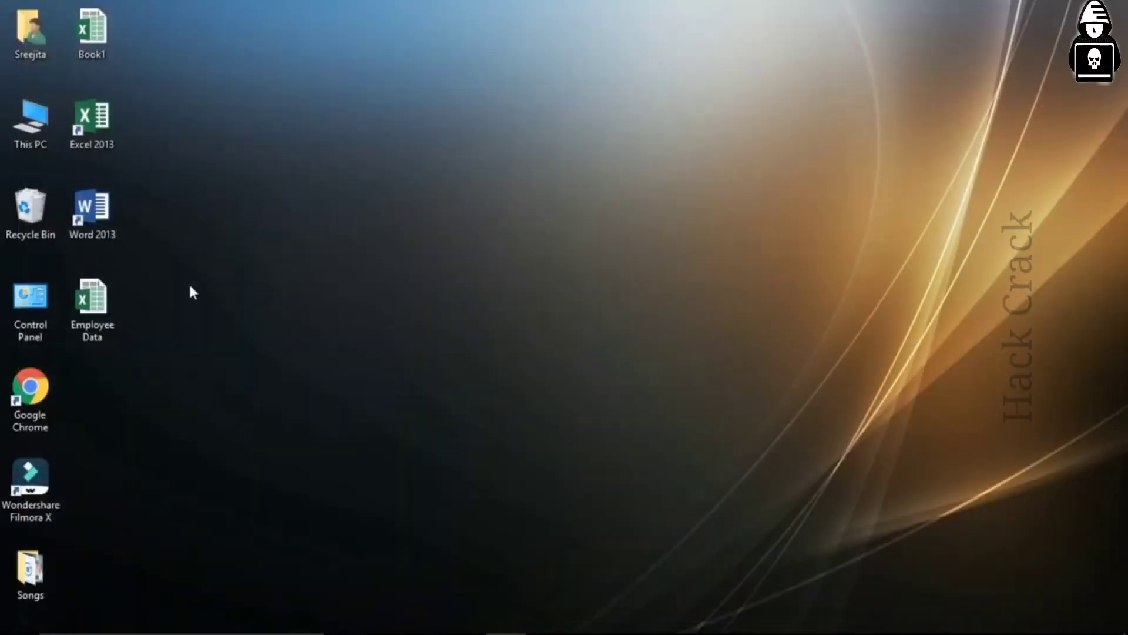
double_click(100, 305)
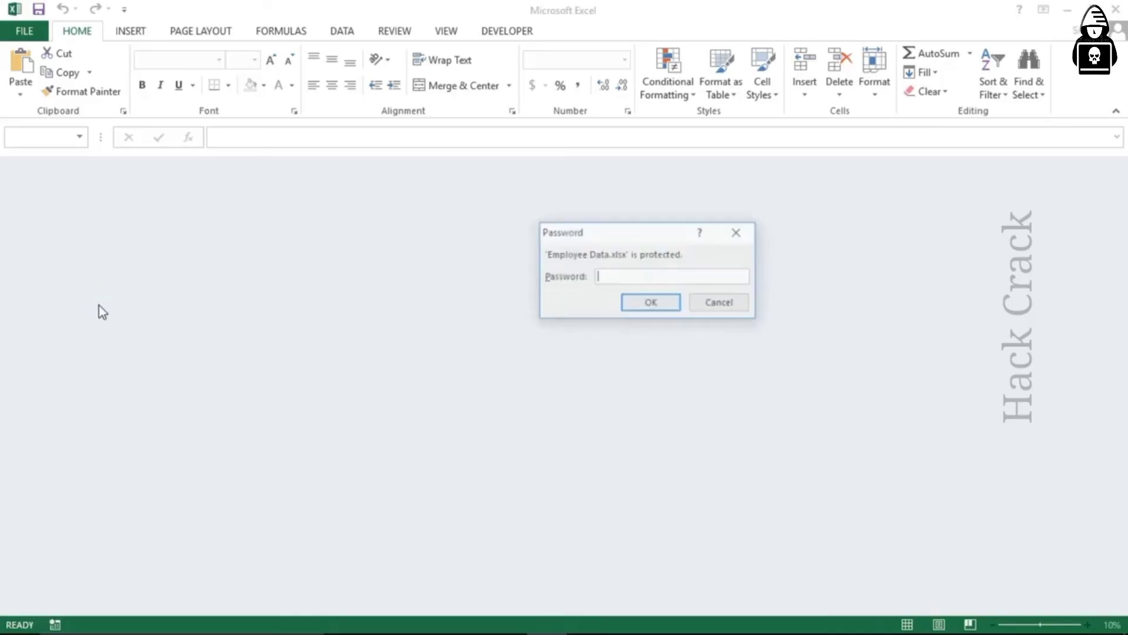
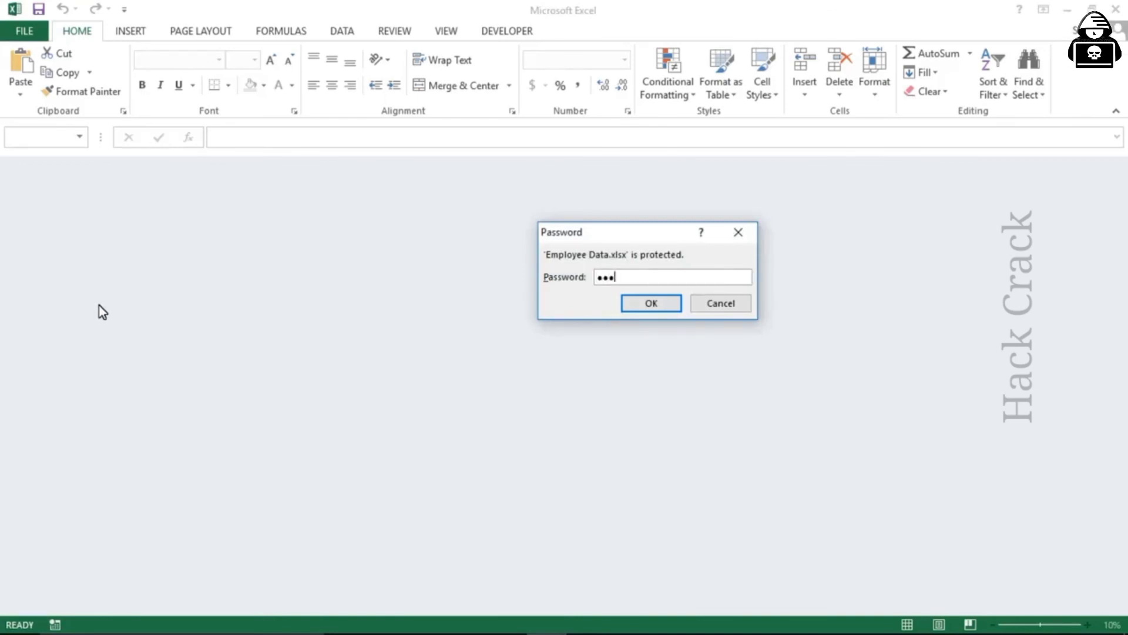
key(Return)
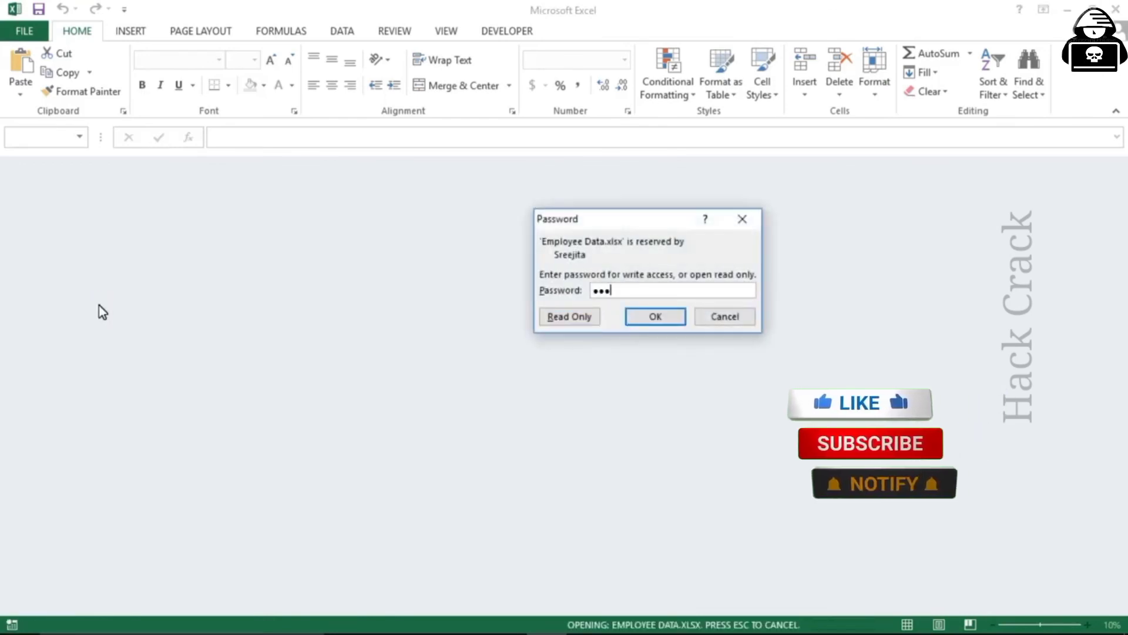
click(655, 318)
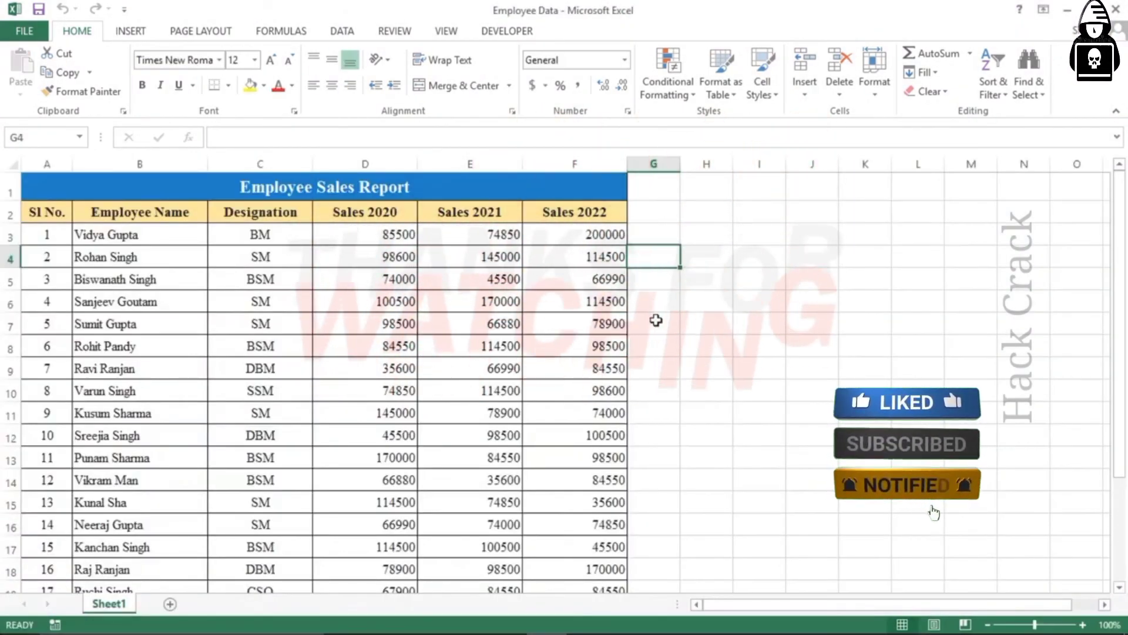